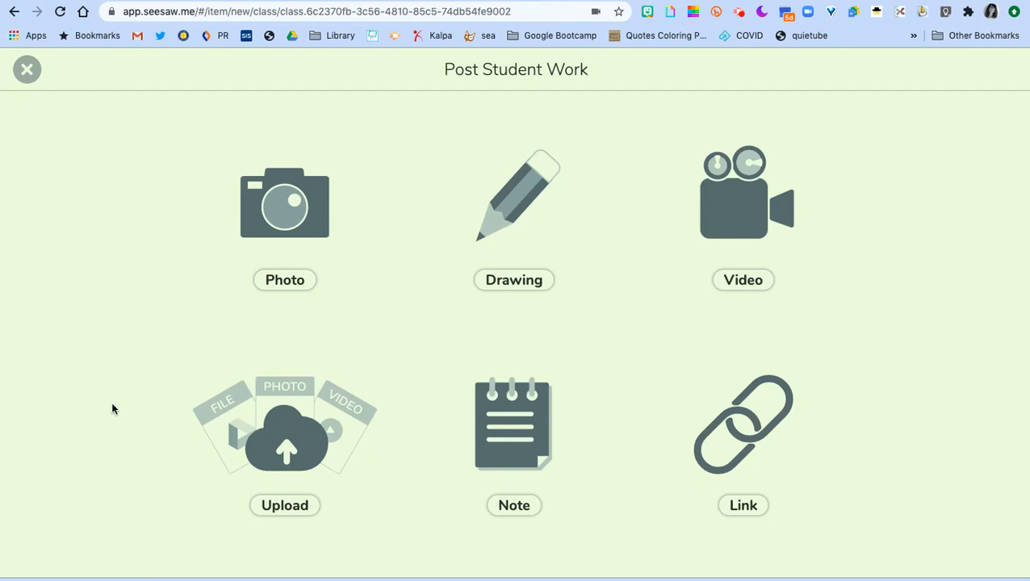
Start a new drawing as the student work post and look at the extra insert options and the caption area.
click(517, 207)
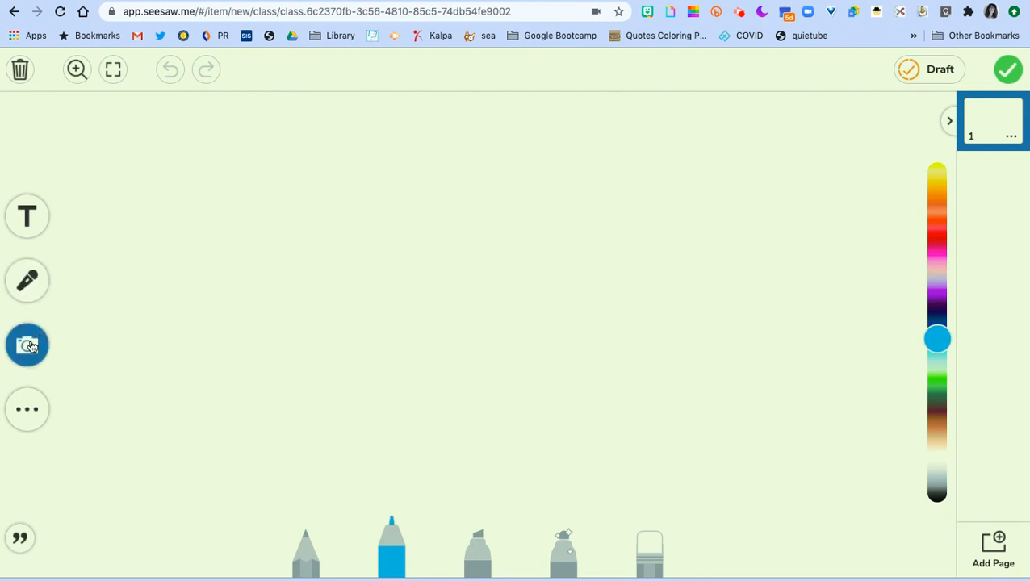
click(30, 409)
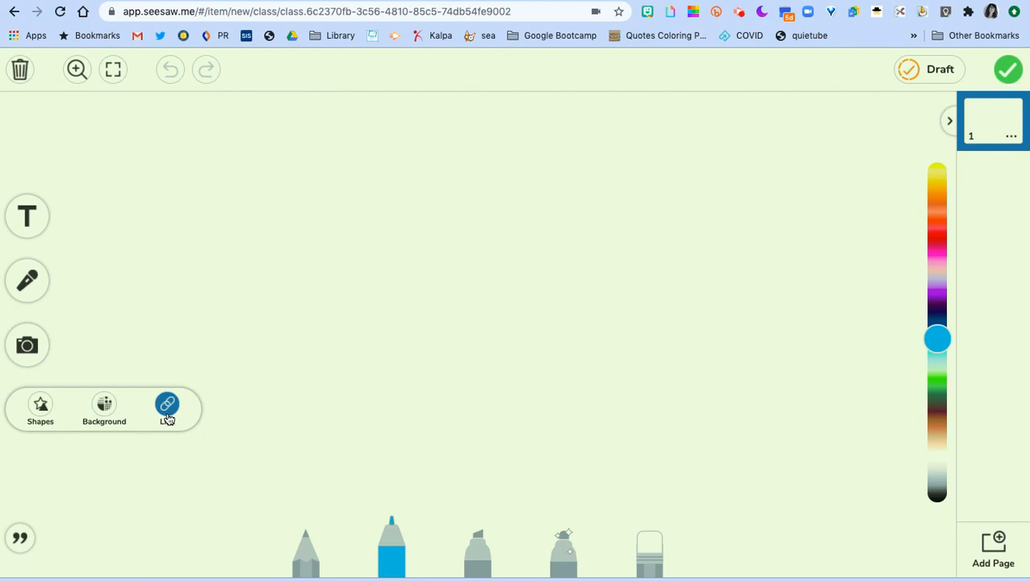
click(20, 541)
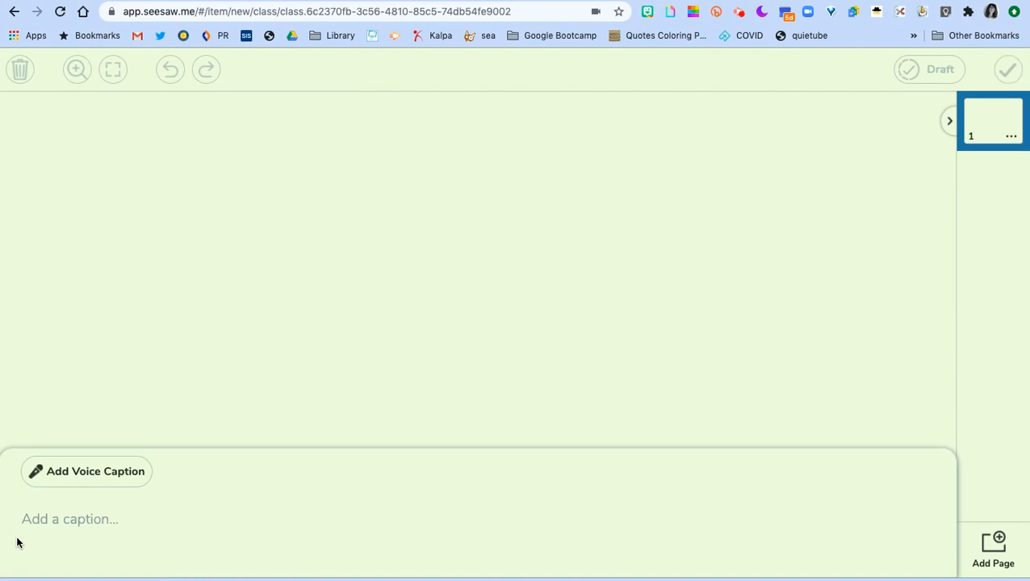
click(259, 345)
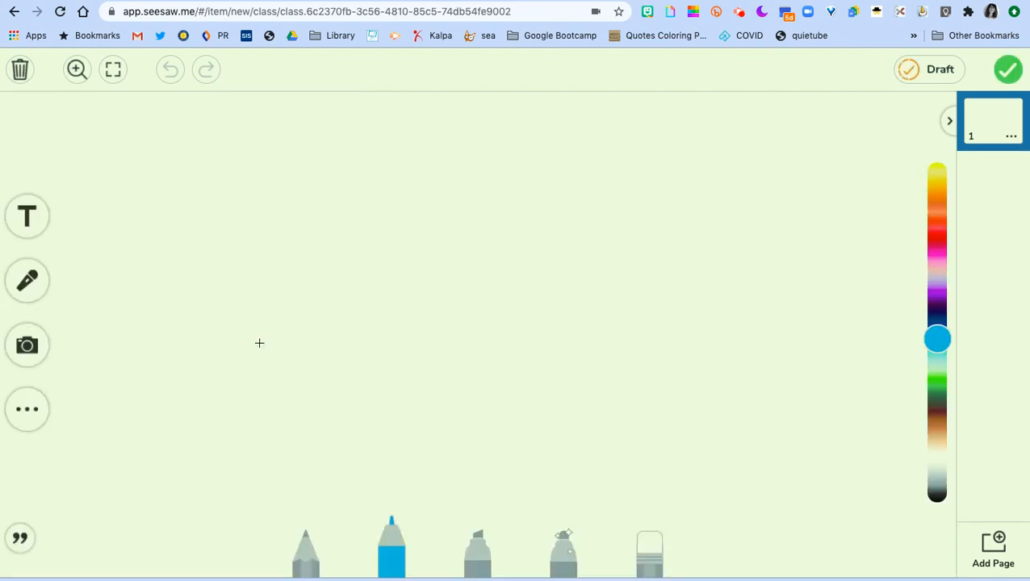
Sketch a rough circle with the Pencil in red at its thickest line size, and undo it.
click(301, 550)
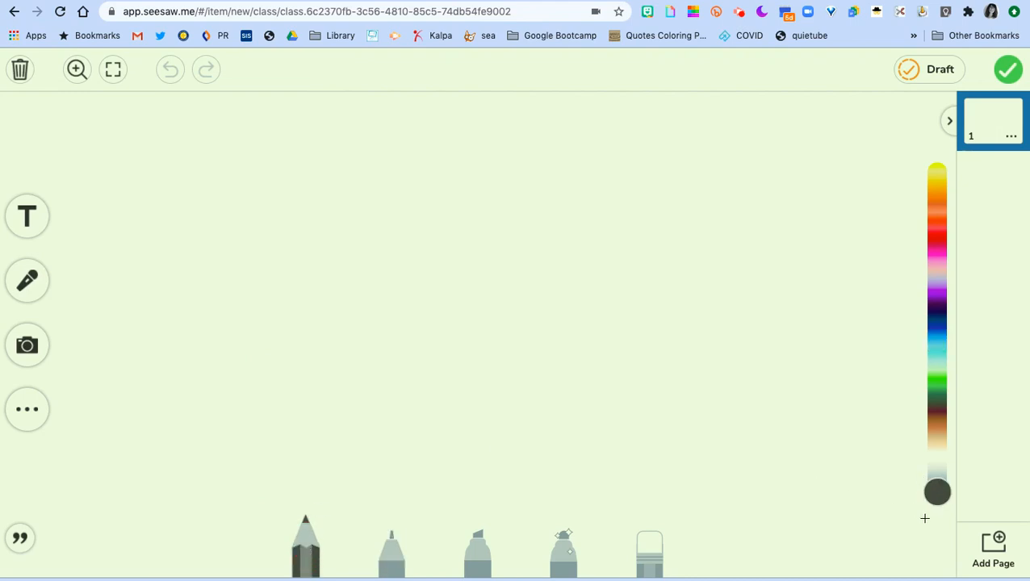
drag(936, 493, 935, 269)
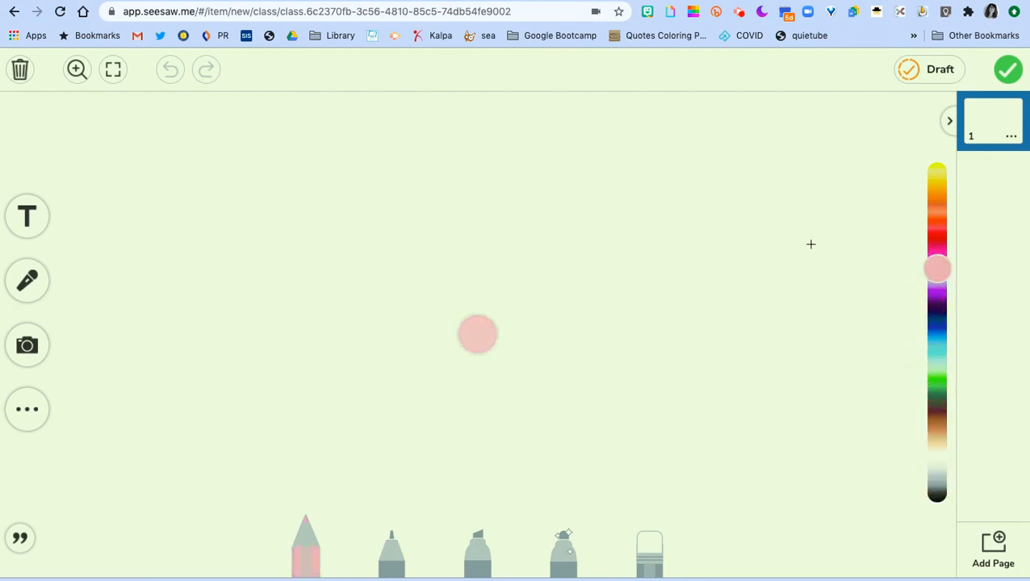
click(933, 274)
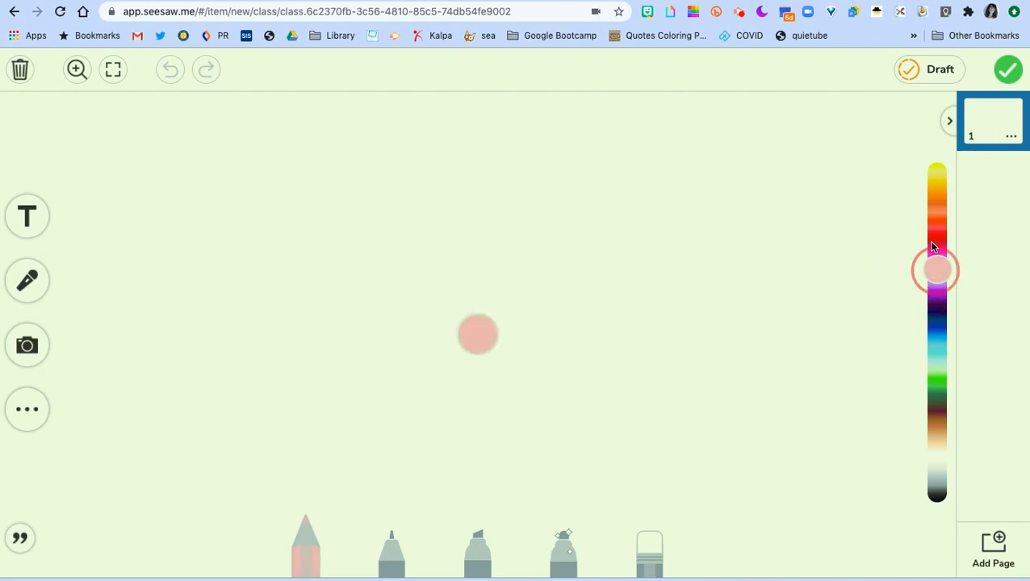
mouse_move(932, 245)
mouse_down()
mouse_move(937, 264)
mouse_move(937, 238)
mouse_up()
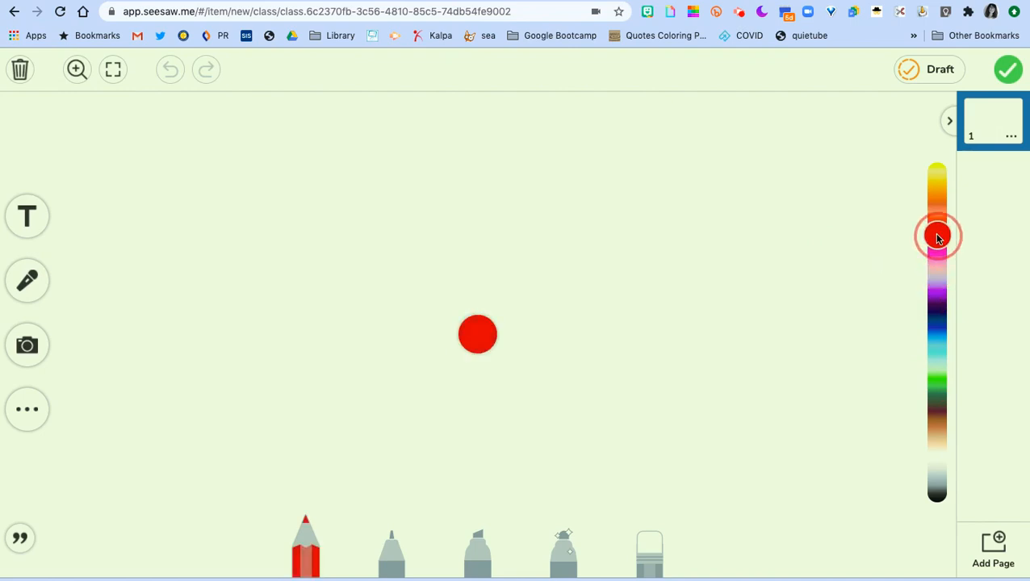
click(306, 548)
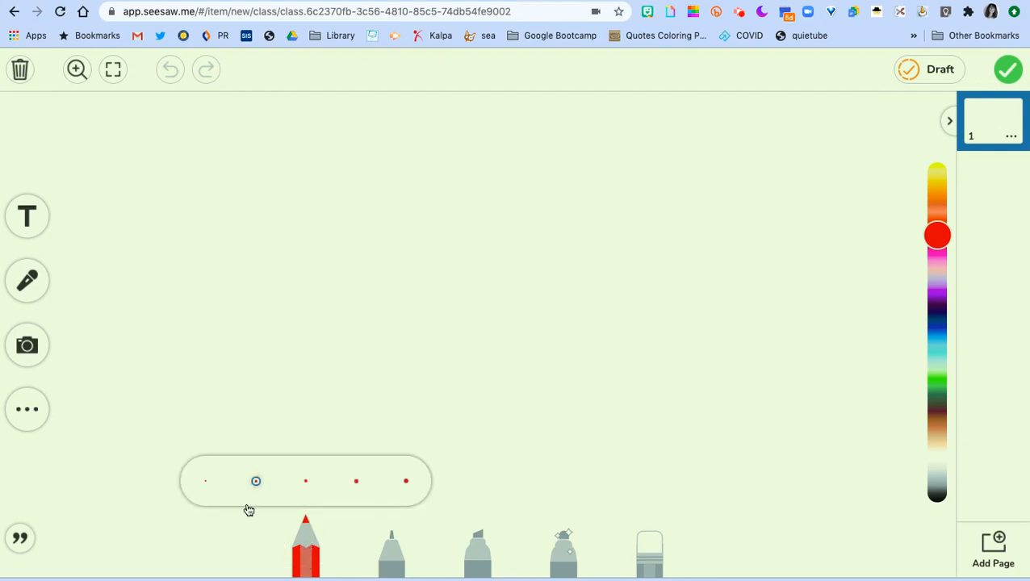
click(404, 481)
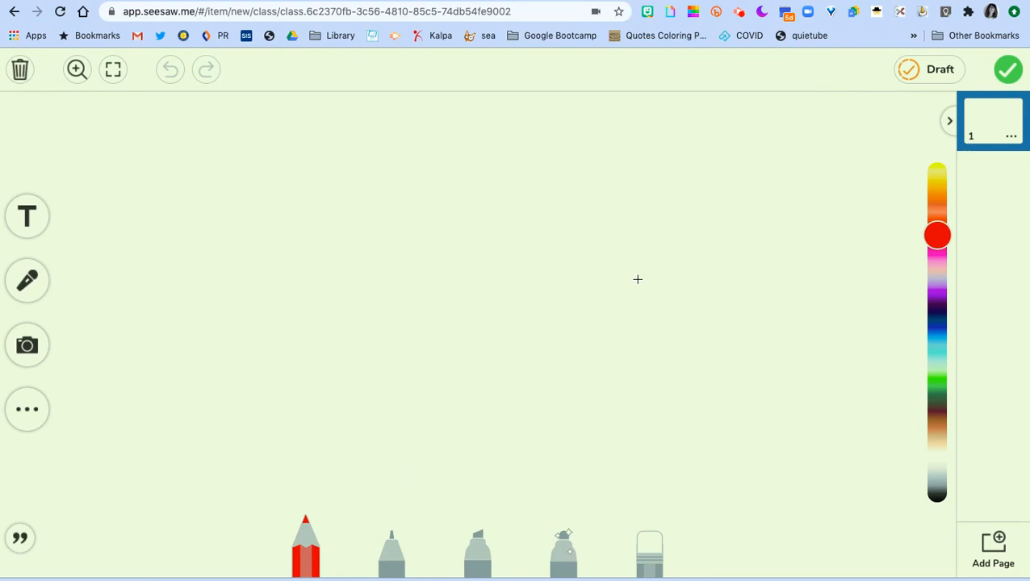
mouse_move(638, 279)
mouse_down()
mouse_move(575, 338)
mouse_move(652, 404)
mouse_move(650, 280)
mouse_move(634, 277)
mouse_up()
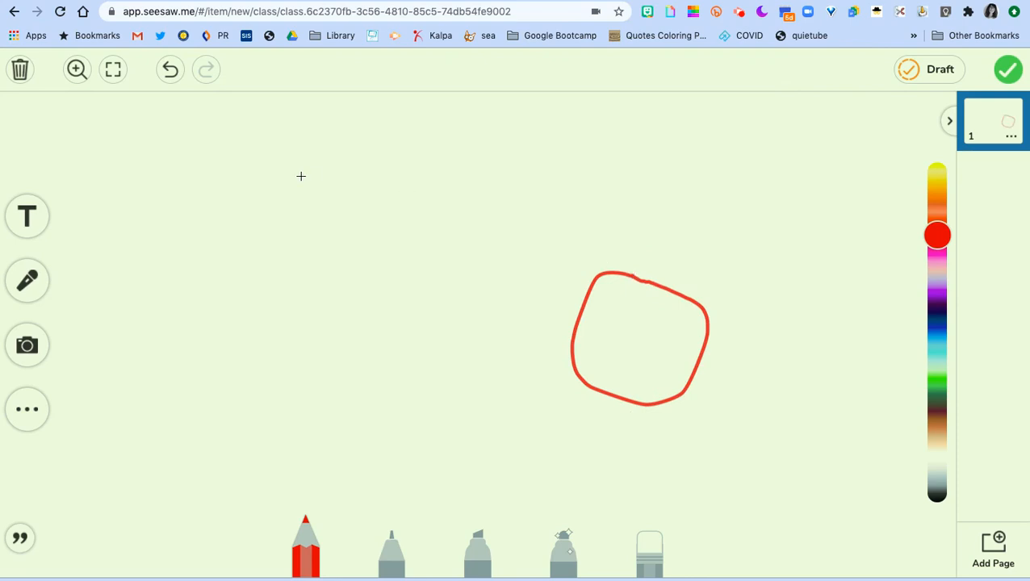
click(170, 73)
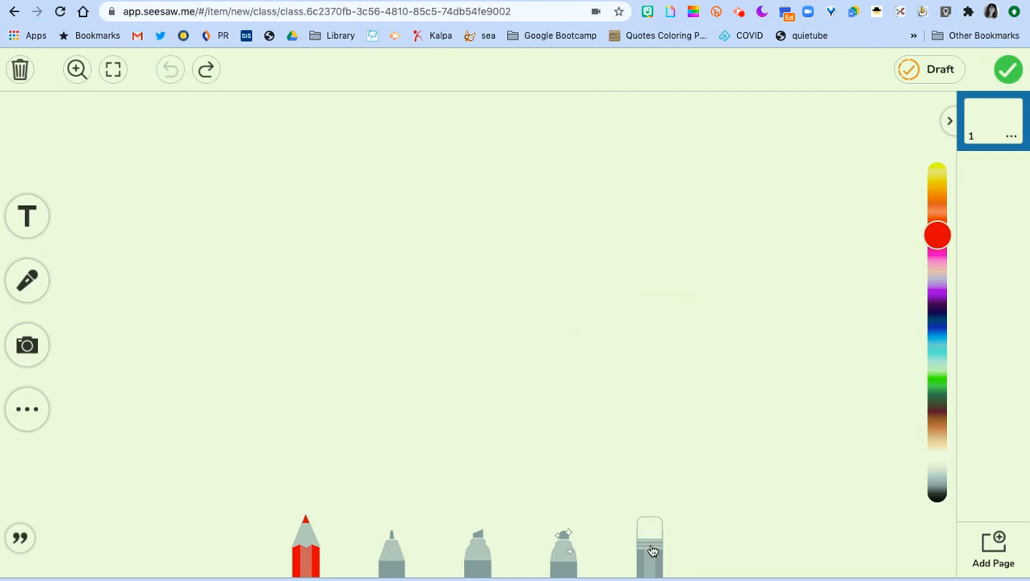
Draw another rough red circle lower on the canvas and remove it with the Eraser.
mouse_move(658, 371)
mouse_down()
mouse_move(593, 375)
mouse_move(689, 431)
mouse_move(650, 367)
mouse_up()
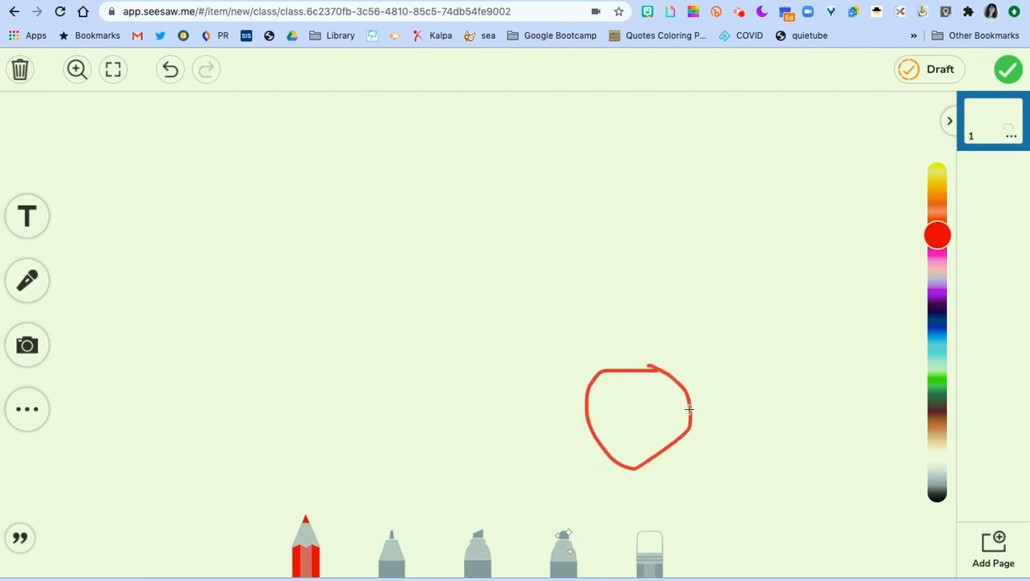
click(650, 547)
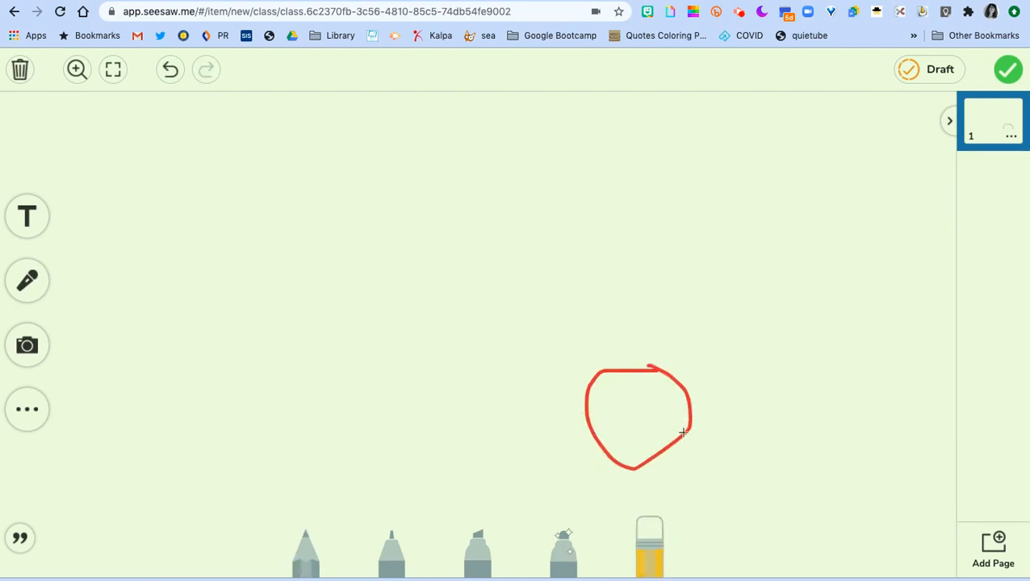
mouse_move(687, 430)
mouse_down()
mouse_move(621, 472)
mouse_move(588, 394)
mouse_move(645, 368)
mouse_move(678, 379)
mouse_move(689, 420)
mouse_move(652, 364)
mouse_move(593, 371)
mouse_up()
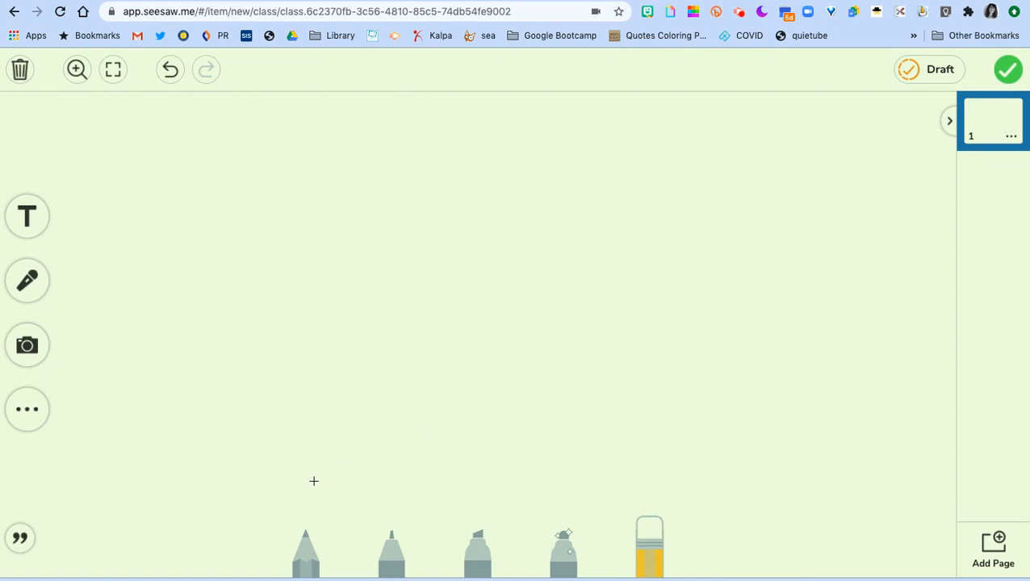
Paint a solid red rounded head near the middle of the canvas with the marker at its largest size.
click(393, 564)
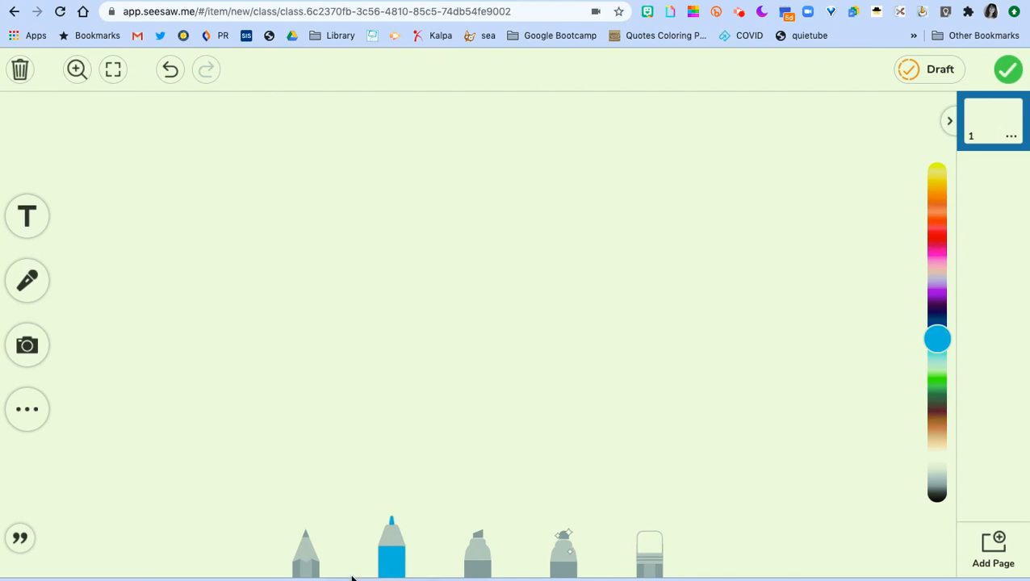
click(395, 553)
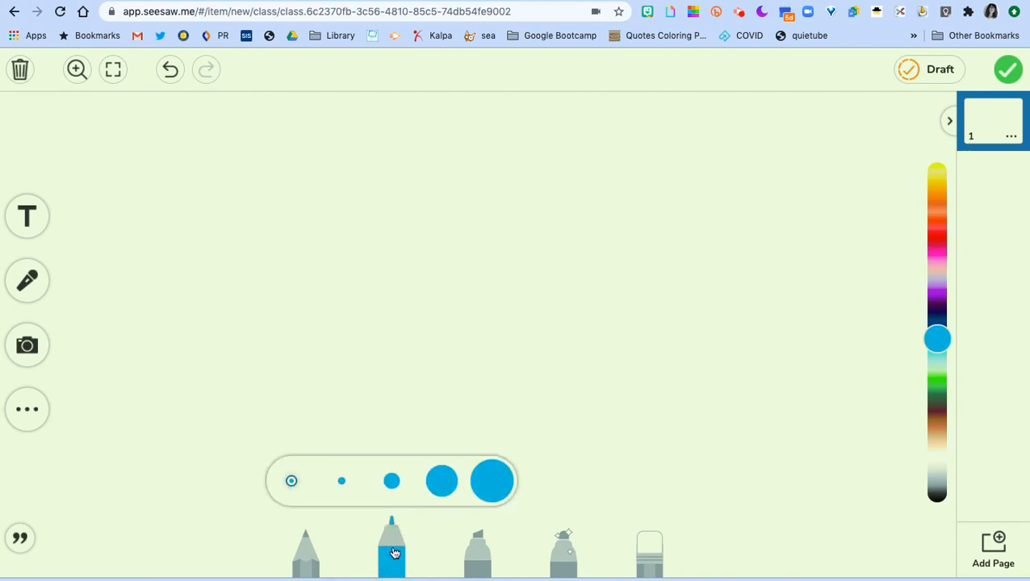
click(490, 482)
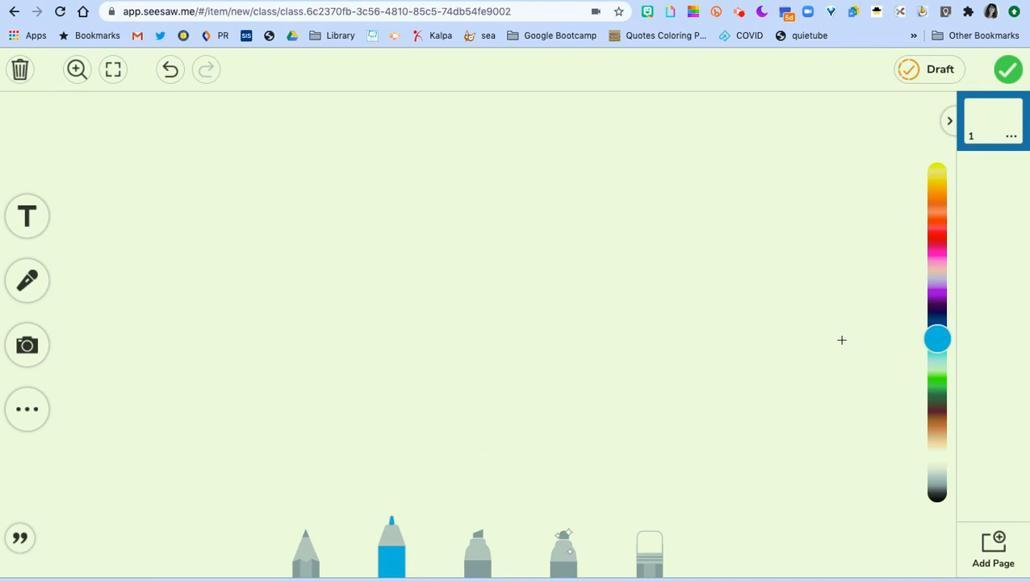
click(931, 237)
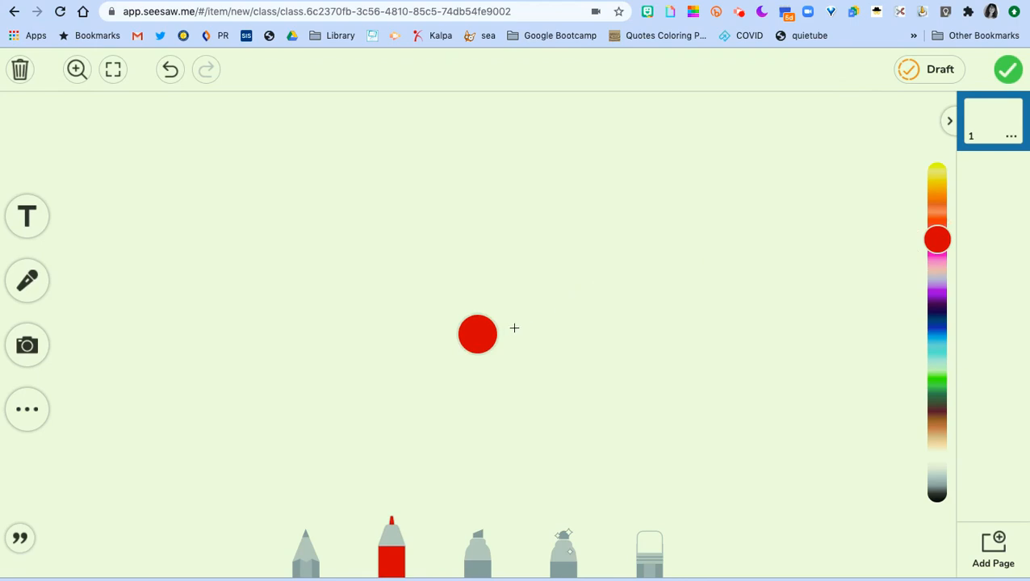
mouse_move(478, 339)
mouse_down()
mouse_move(520, 268)
mouse_move(589, 296)
mouse_move(548, 402)
mouse_move(480, 377)
mouse_move(480, 335)
mouse_move(529, 296)
mouse_move(545, 380)
mouse_move(559, 290)
mouse_move(526, 301)
mouse_move(511, 370)
mouse_up()
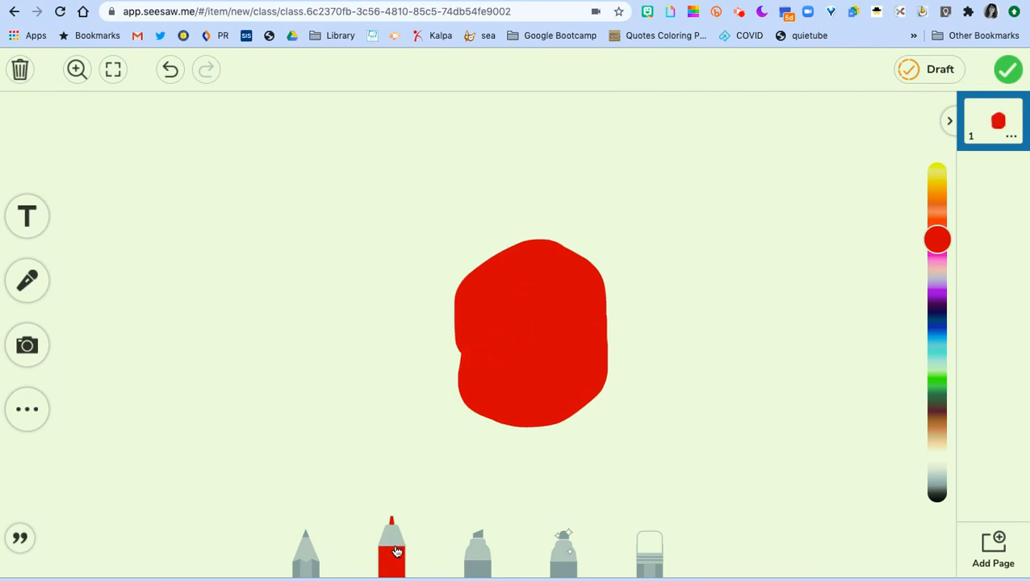
Paint two filled green ovals as body segments beside the red head, using the marker at its second-largest size.
click(396, 551)
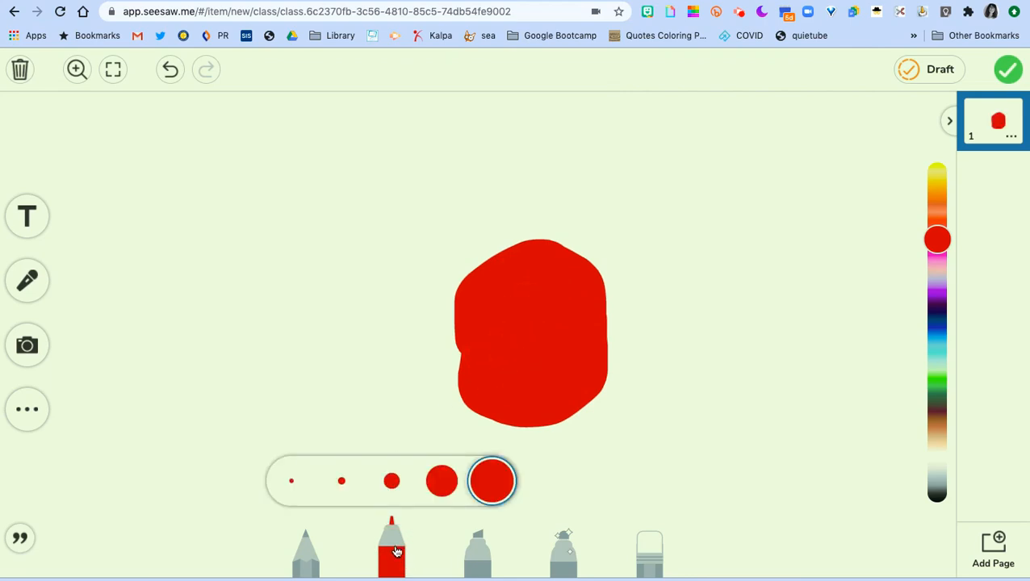
click(936, 384)
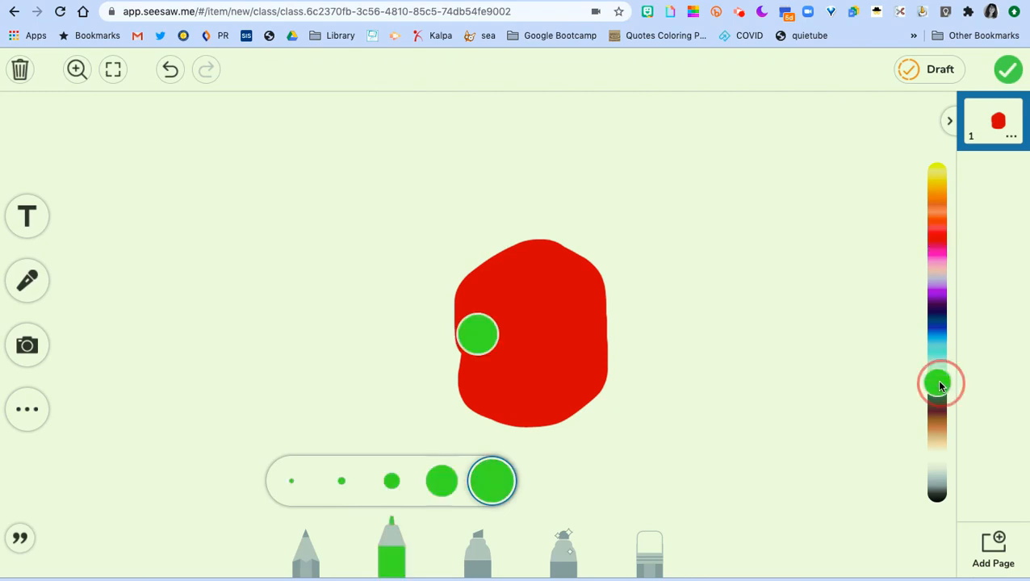
click(390, 531)
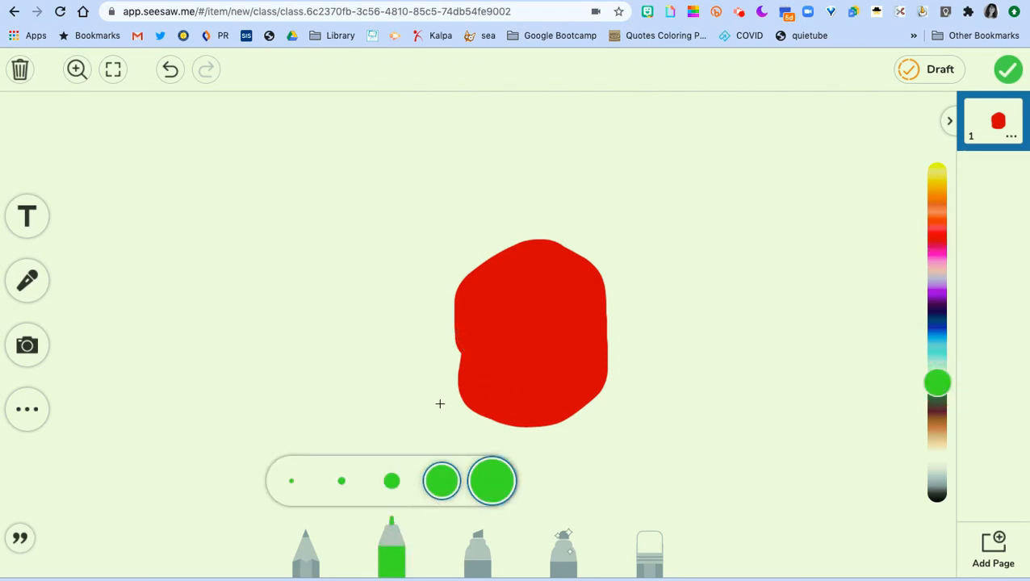
mouse_move(458, 361)
mouse_down()
mouse_move(445, 260)
mouse_move(388, 274)
mouse_move(390, 351)
mouse_move(414, 422)
mouse_move(469, 384)
mouse_move(459, 360)
mouse_up()
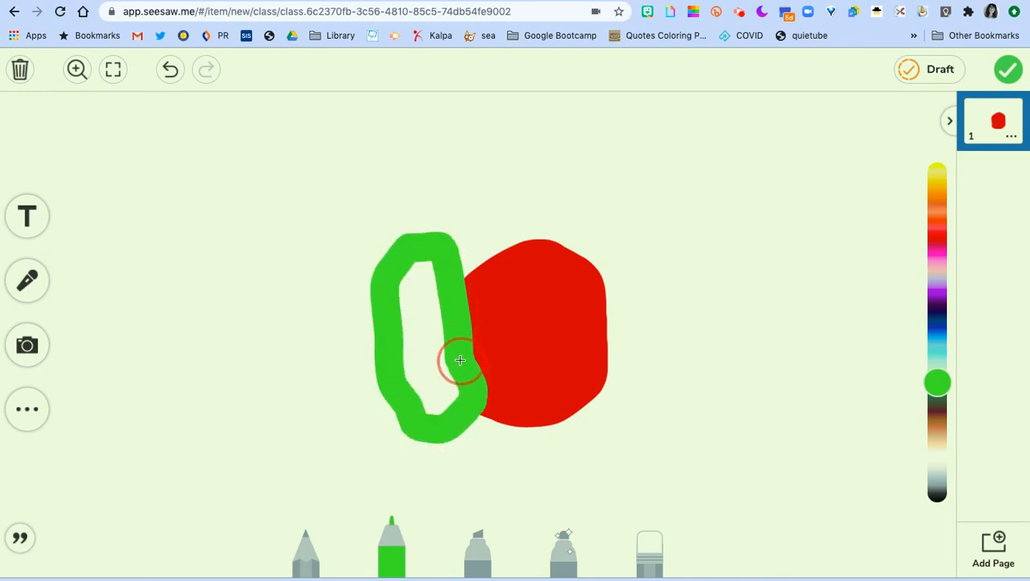
mouse_move(428, 266)
mouse_down()
mouse_move(453, 409)
mouse_move(430, 411)
mouse_move(404, 262)
mouse_move(409, 411)
mouse_up()
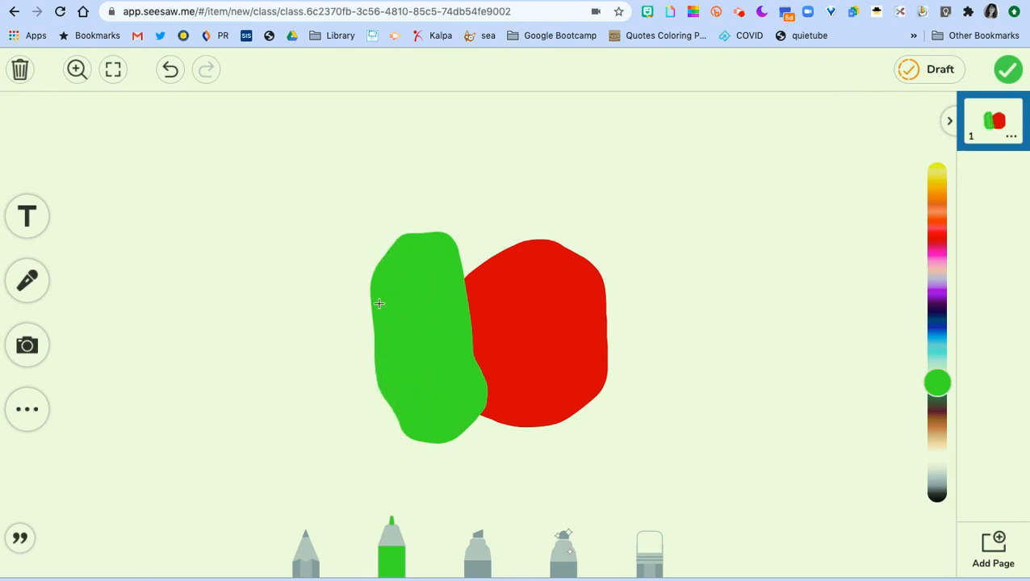
mouse_move(376, 296)
mouse_down()
mouse_move(368, 249)
mouse_move(345, 223)
mouse_move(304, 352)
mouse_move(326, 434)
mouse_move(377, 456)
mouse_move(386, 394)
mouse_up()
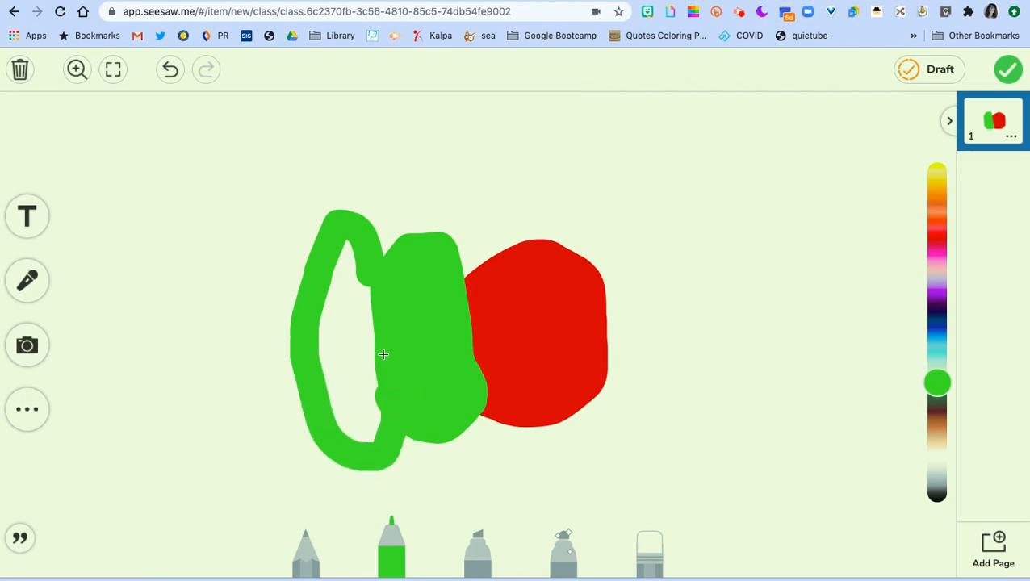
mouse_move(346, 253)
mouse_down()
mouse_move(349, 239)
mouse_move(372, 432)
mouse_move(342, 395)
mouse_move(322, 322)
mouse_move(356, 269)
mouse_move(368, 303)
mouse_move(328, 361)
mouse_move(326, 404)
mouse_up()
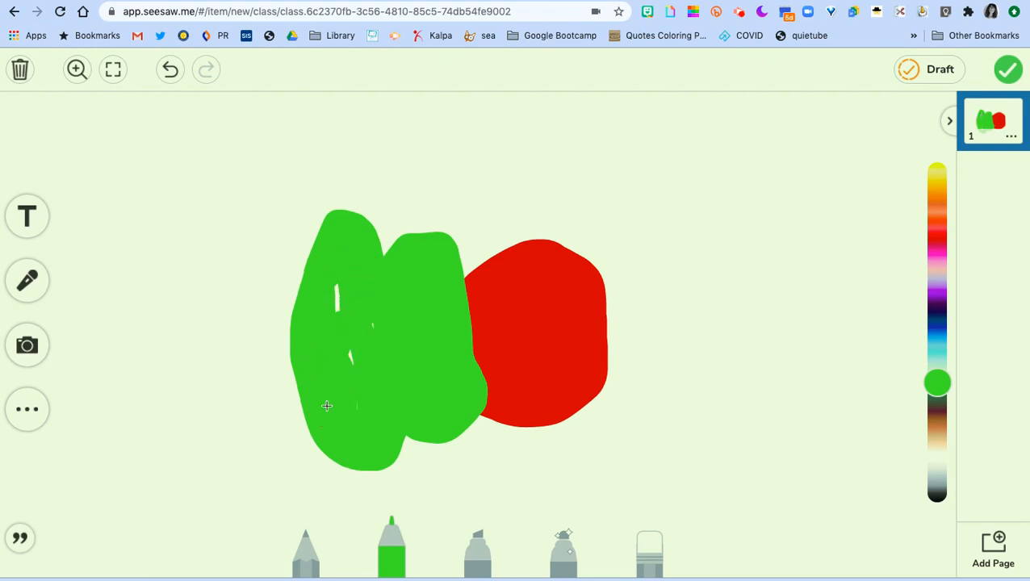
Paint two pale yellow oval eyes on the red head and add black pupils with the marker's middle size.
click(940, 174)
mouse_move(520, 294)
mouse_down()
mouse_move(517, 314)
mouse_move(529, 294)
mouse_move(538, 305)
mouse_move(567, 292)
mouse_move(570, 338)
mouse_move(580, 317)
mouse_move(575, 296)
mouse_up()
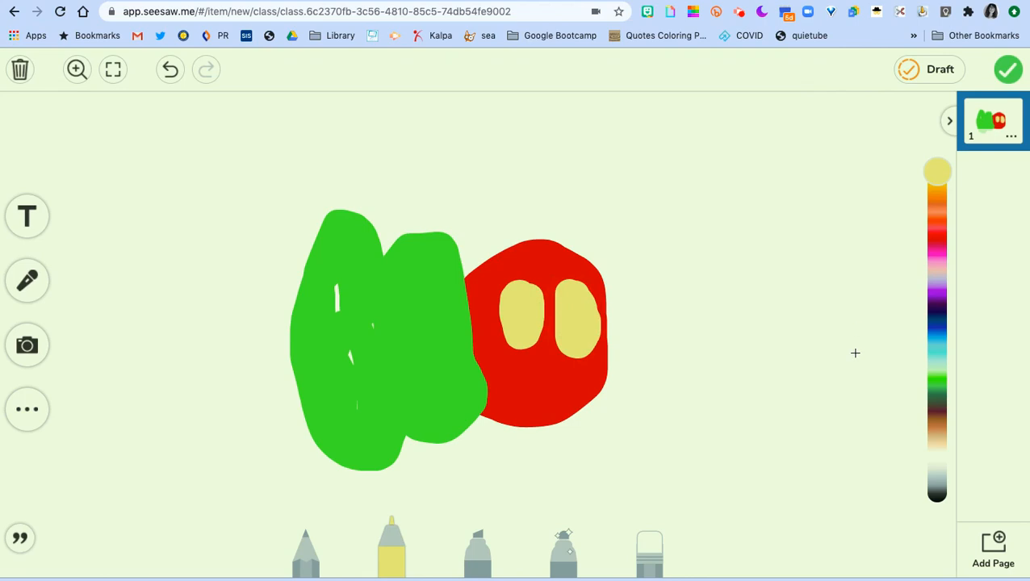
click(937, 498)
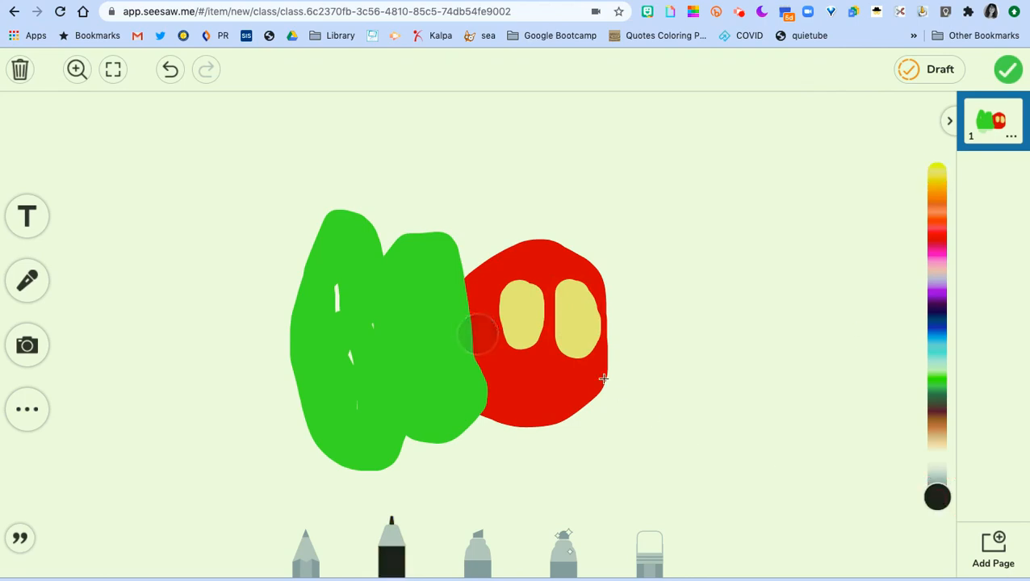
click(394, 543)
click(392, 480)
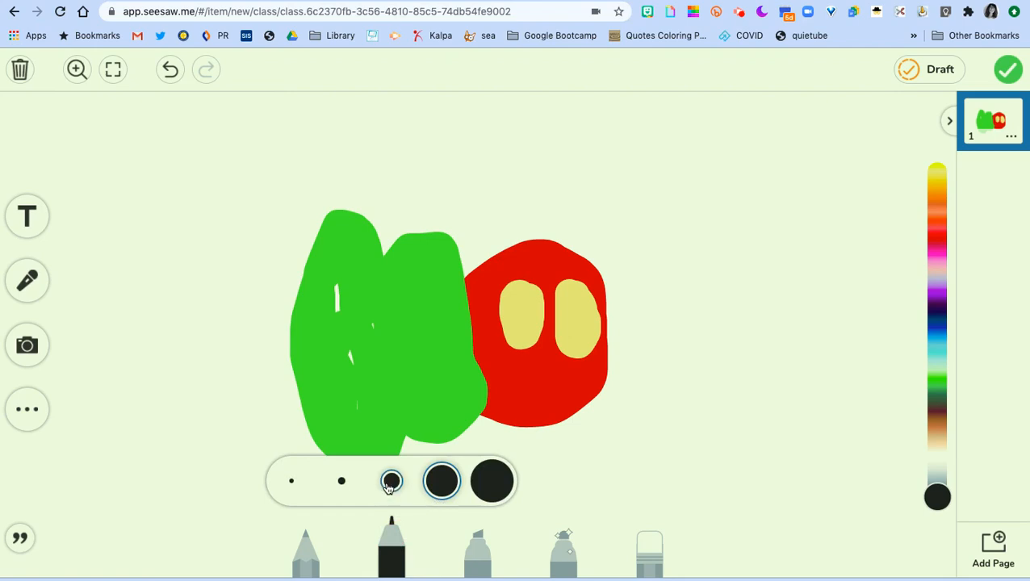
mouse_move(519, 304)
mouse_down()
mouse_move(524, 323)
mouse_move(574, 324)
mouse_move(573, 340)
mouse_up()
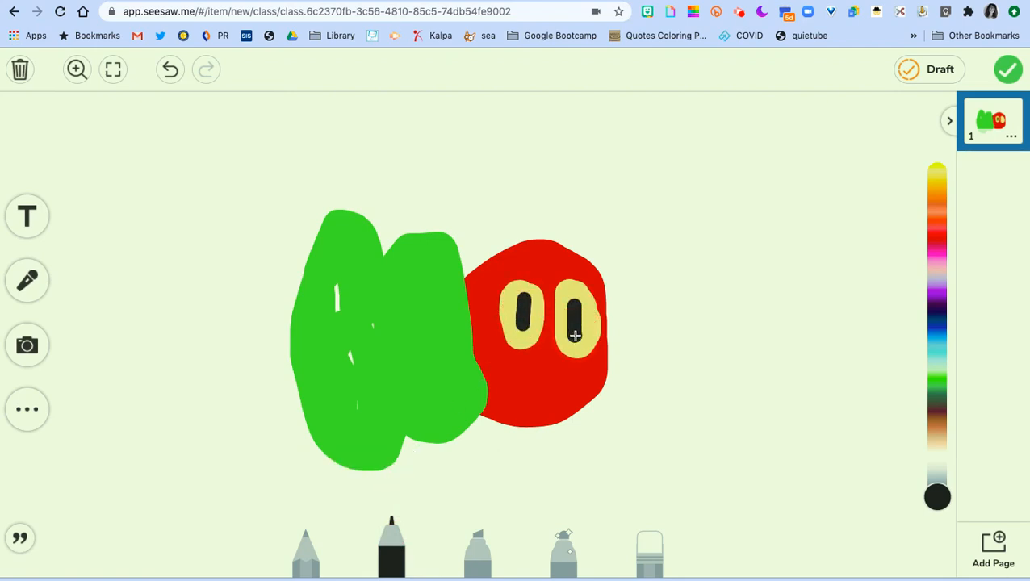
Draw two black antennae slanting outward from the top of the red head.
drag(572, 246, 587, 197)
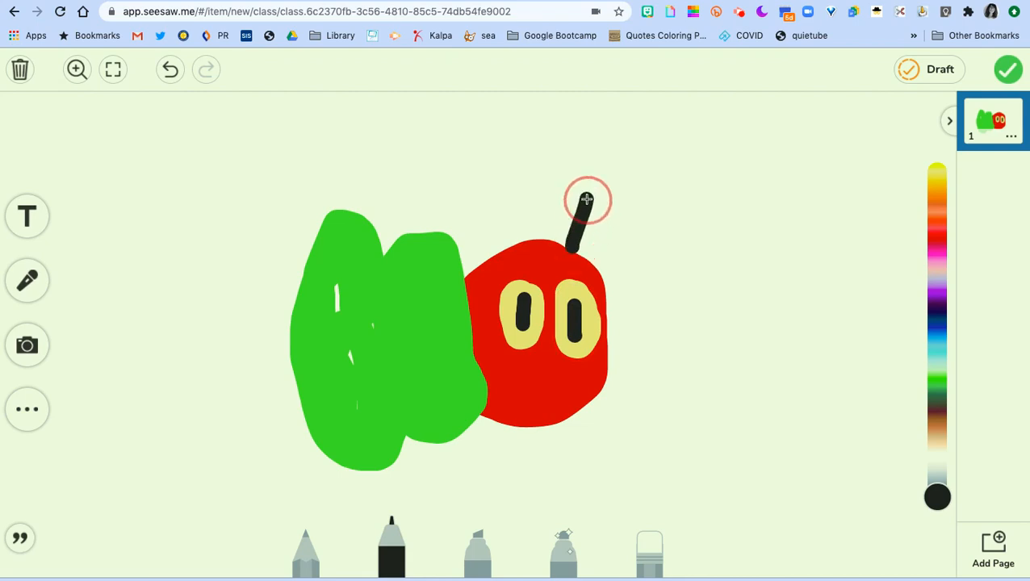
click(524, 236)
drag(492, 212, 480, 200)
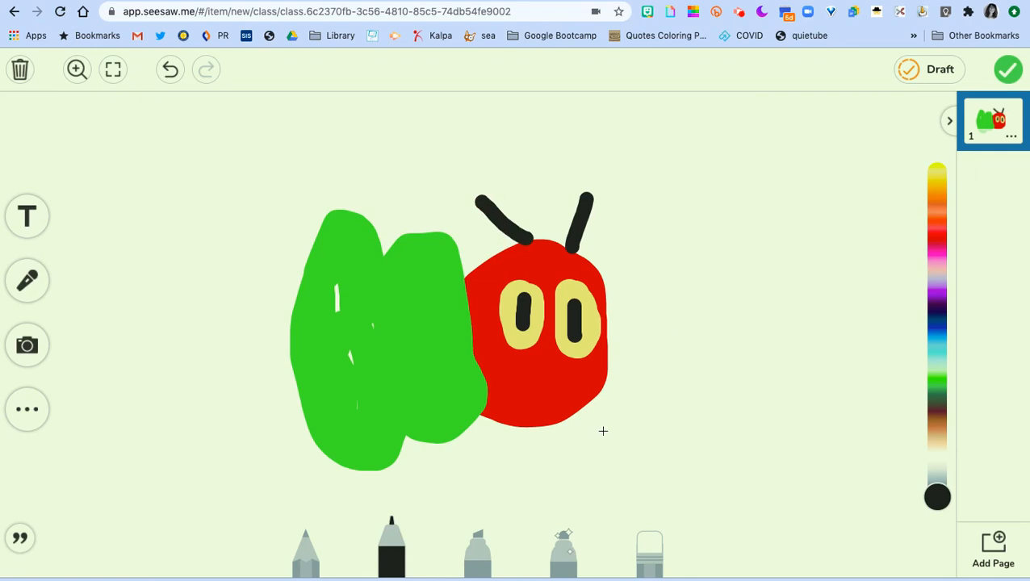
Draw a wavy yellow highlighter line beneath the whole caterpillar.
click(479, 555)
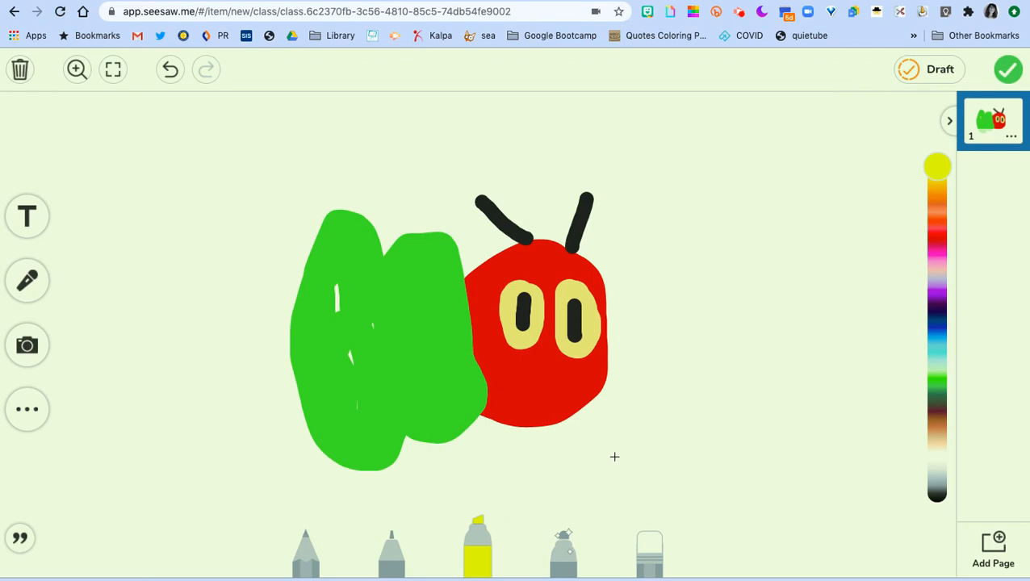
mouse_move(613, 458)
mouse_down()
mouse_move(452, 455)
mouse_move(288, 476)
mouse_move(260, 458)
mouse_up()
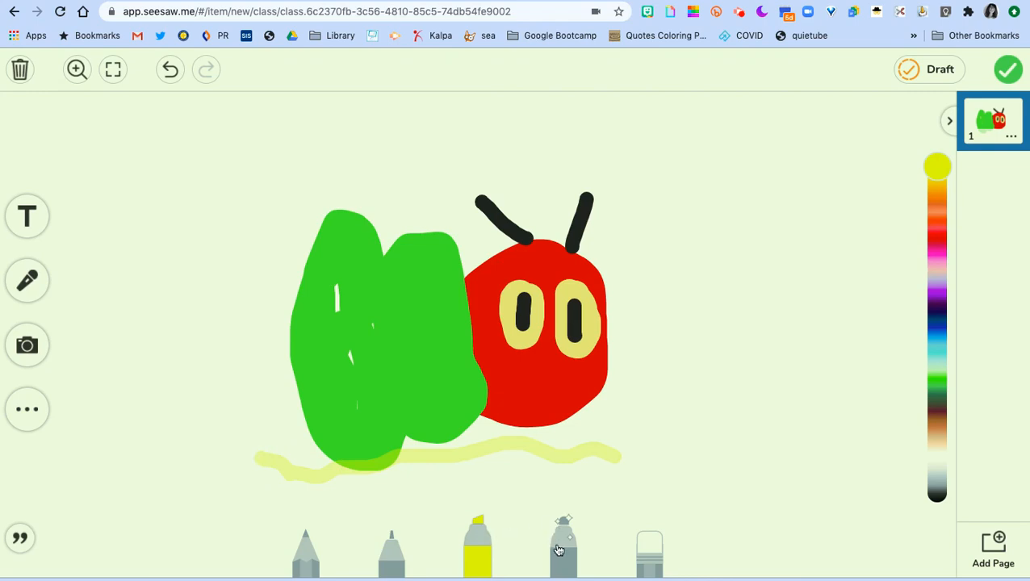
Draw a smiling mouth on the red head and a wavy outline arching around the caterpillar with the green glow pen.
click(558, 549)
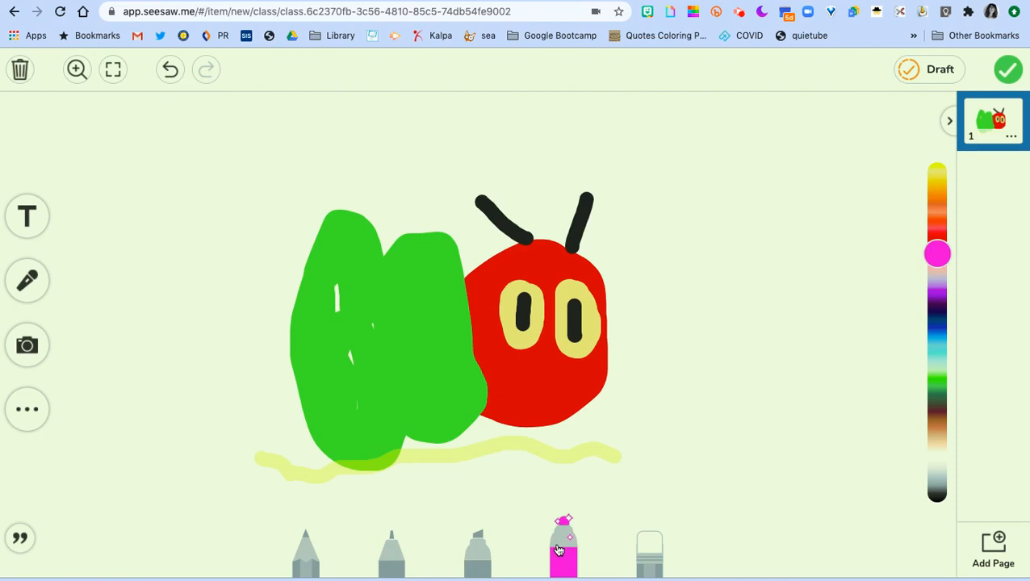
mouse_move(935, 254)
mouse_down()
mouse_move(937, 243)
mouse_move(936, 388)
mouse_up()
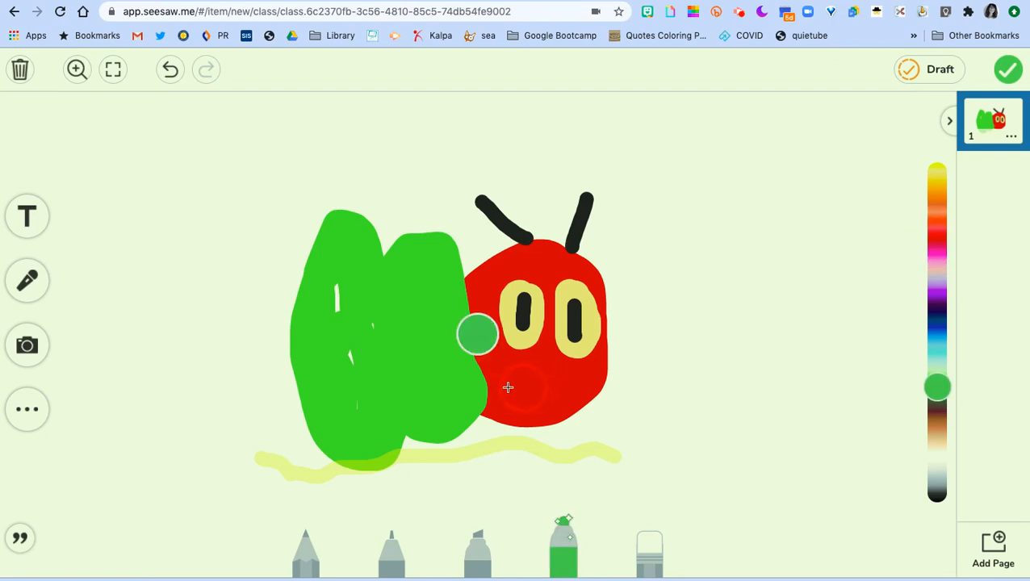
drag(507, 384, 568, 385)
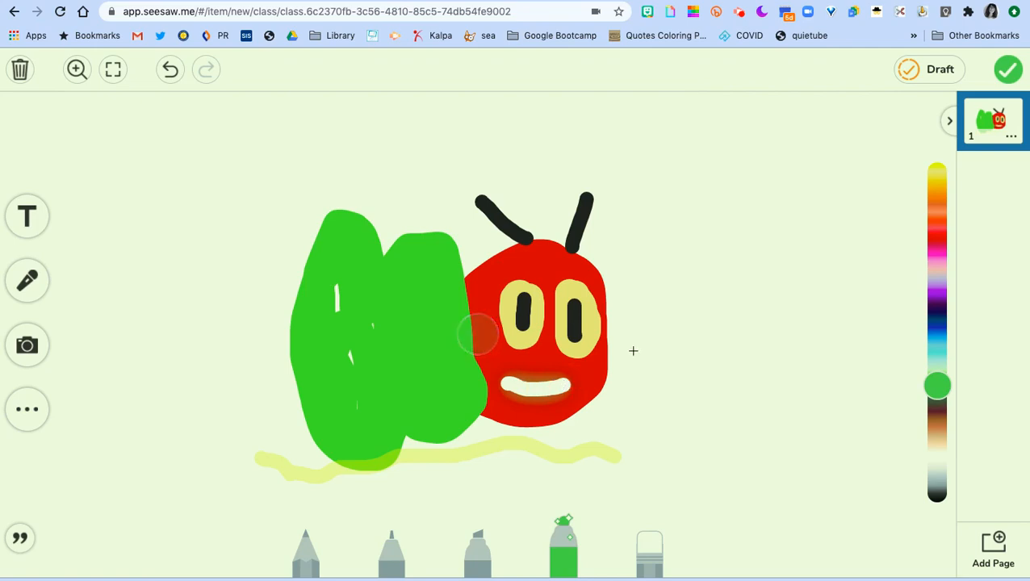
mouse_move(632, 350)
mouse_down()
mouse_move(662, 336)
mouse_move(652, 243)
mouse_move(673, 178)
mouse_move(551, 120)
mouse_move(361, 136)
mouse_move(225, 182)
mouse_move(203, 356)
mouse_move(225, 474)
mouse_up()
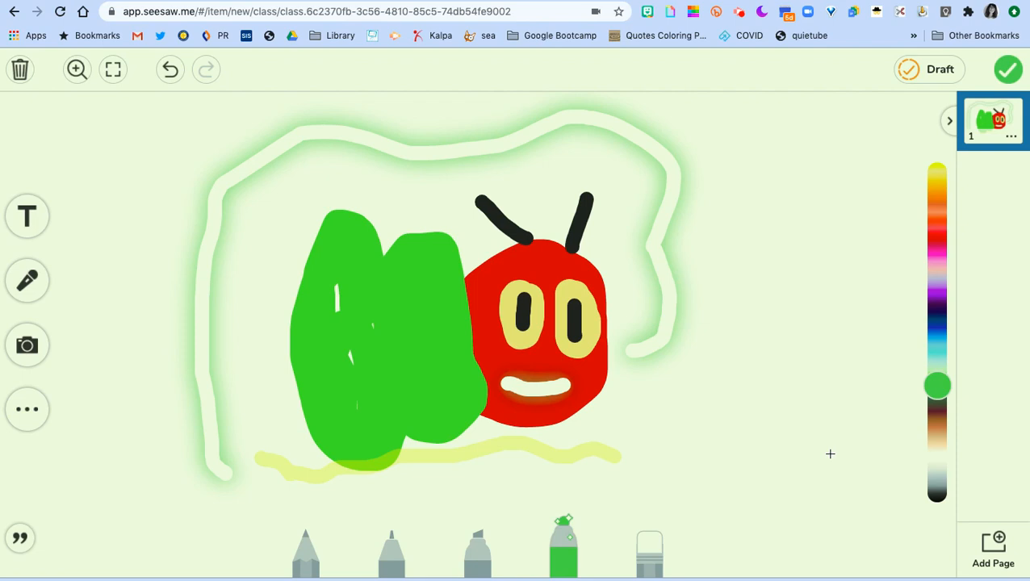
Finish the drawing, assign it to Sample Student and upload it.
click(1009, 76)
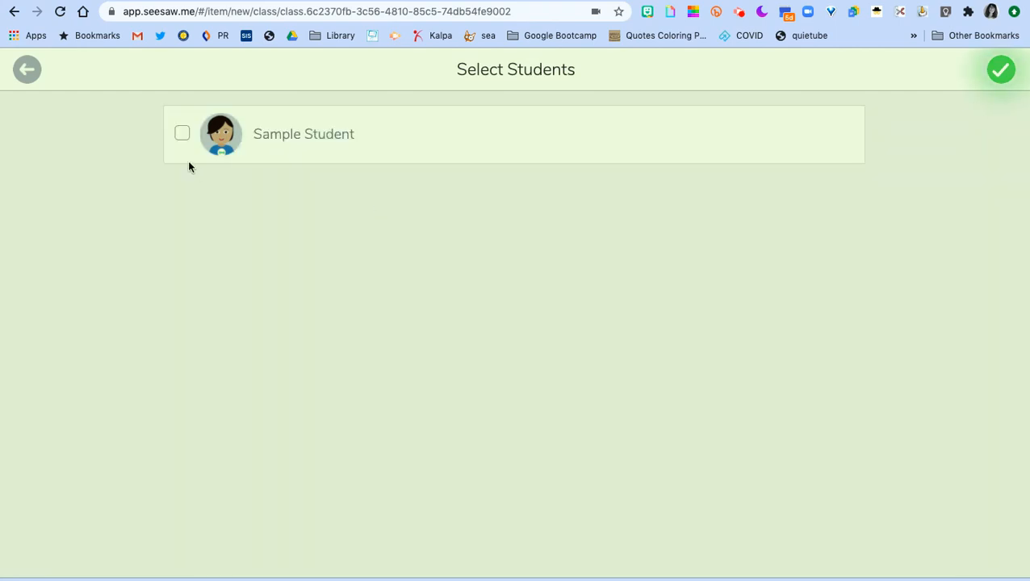
click(182, 135)
click(1002, 71)
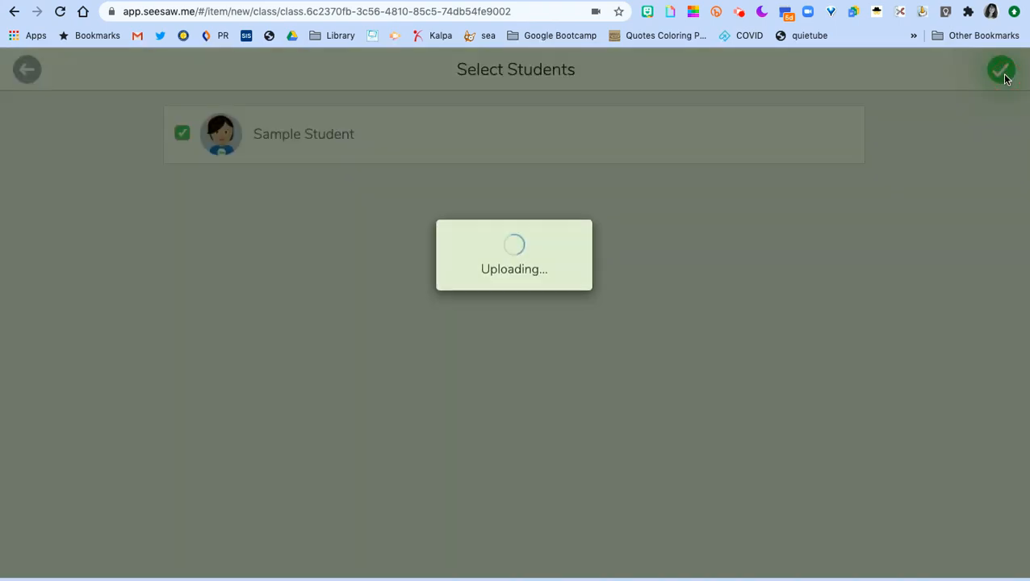